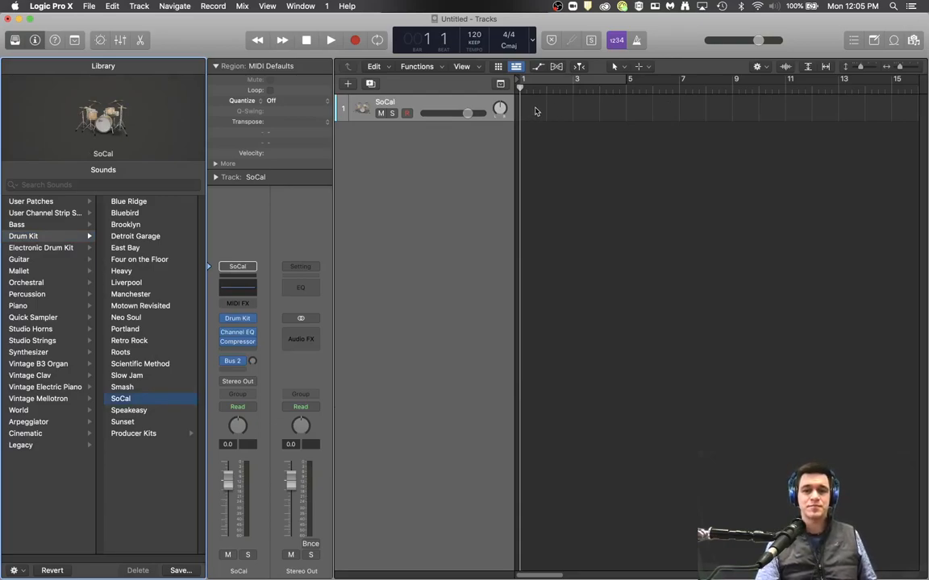
- Create an empty MIDI region at bar 1 of the SoCal track and open it in the Piano Roll
right_click(535, 112)
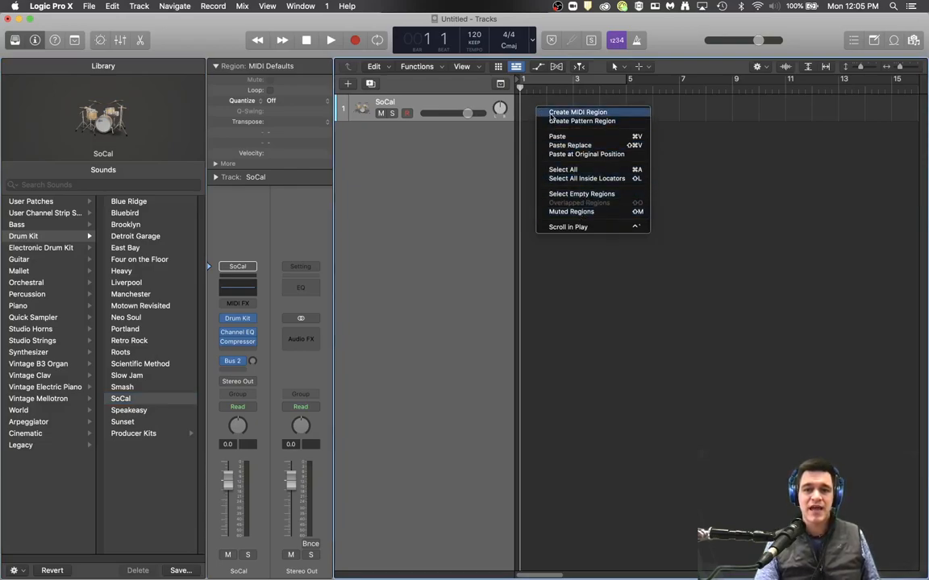
left_click(551, 115)
double_click(534, 113)
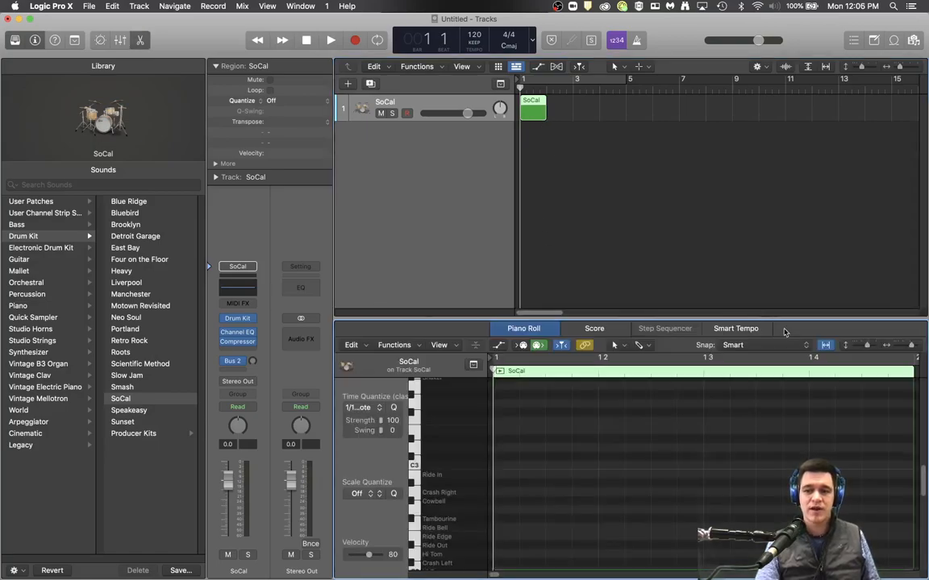
- Preview the C1 Kick sound and add sixteenth-length Kick notes on beats 1 and 3 of the region
scroll(574, 536, "down", 4)
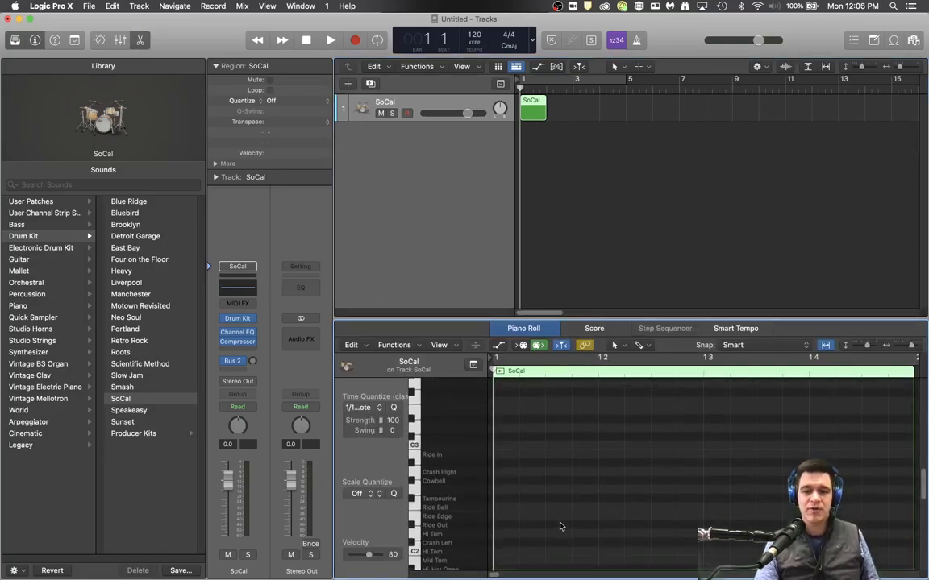
scroll(421, 390, "down", 5)
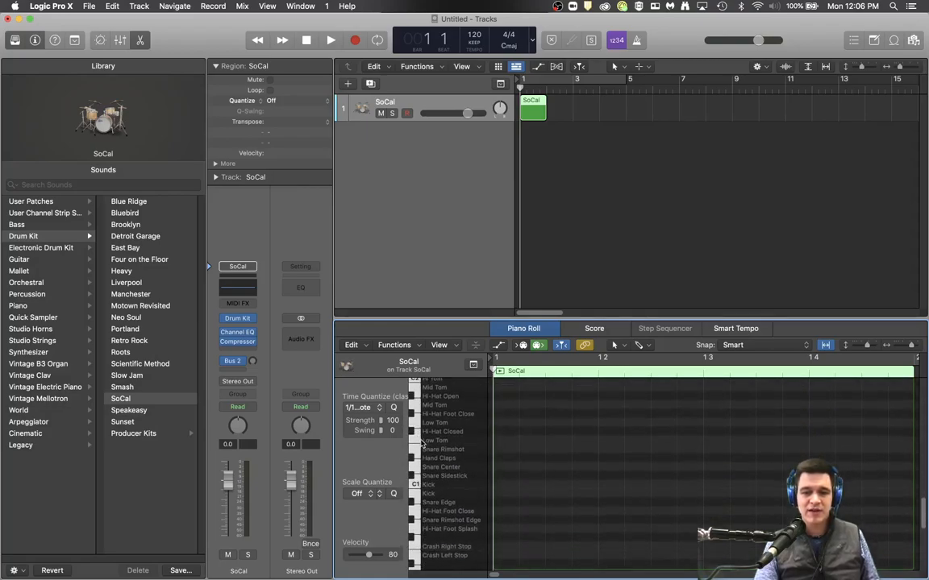
left_click(417, 483)
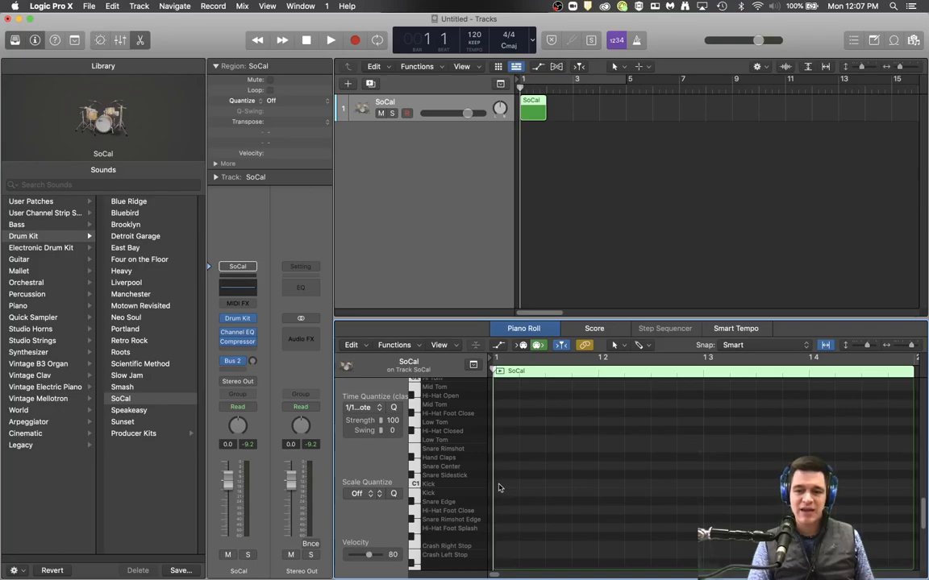
mouse_move(503, 487)
left_mouse_down()
mouse_move(905, 487)
mouse_move(480, 477)
mouse_move(790, 482)
mouse_move(519, 488)
left_mouse_up()
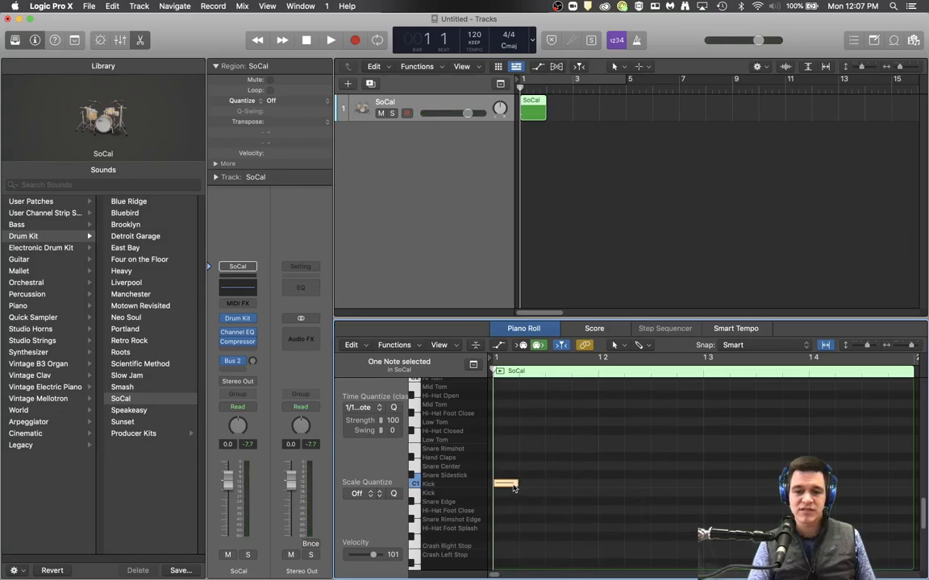
left_click(716, 484, "super")
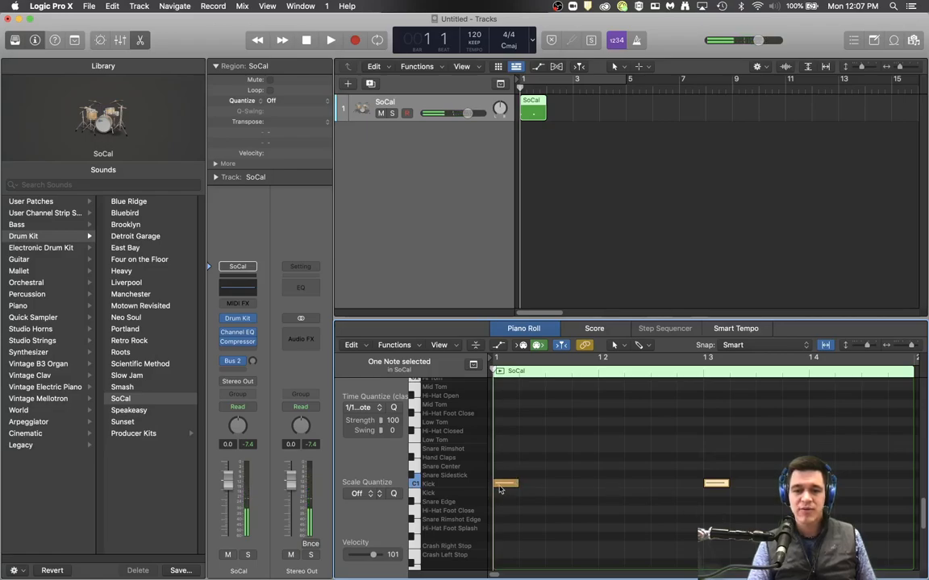
- Turn on cycle playback, shorten the cycle range to bar 1 only, and play back the kick pattern
left_click(553, 76)
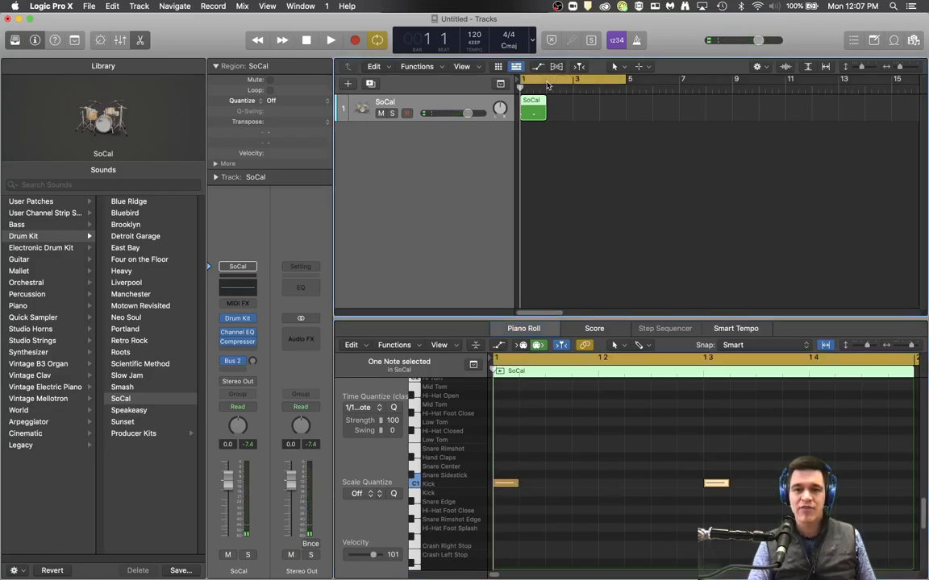
left_click_drag(623, 78, 546, 79)
key("space")
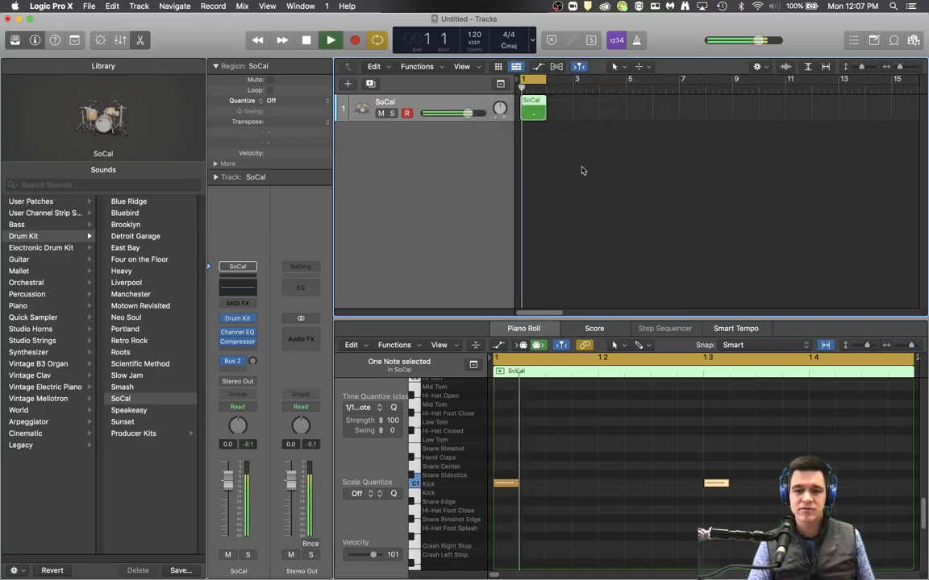
key("space")
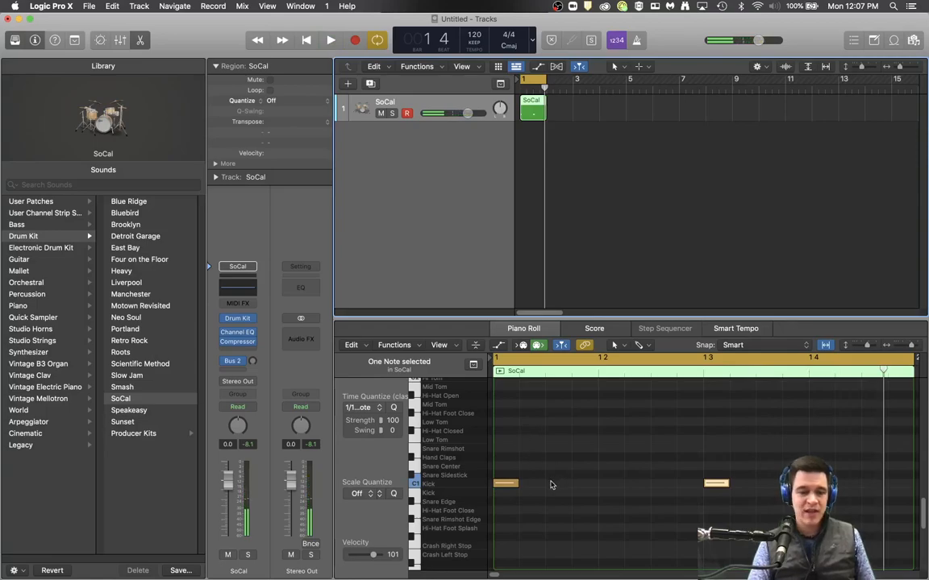
- Add Snare Center notes on beats 2 and 4 and play back the loop
left_click(605, 465)
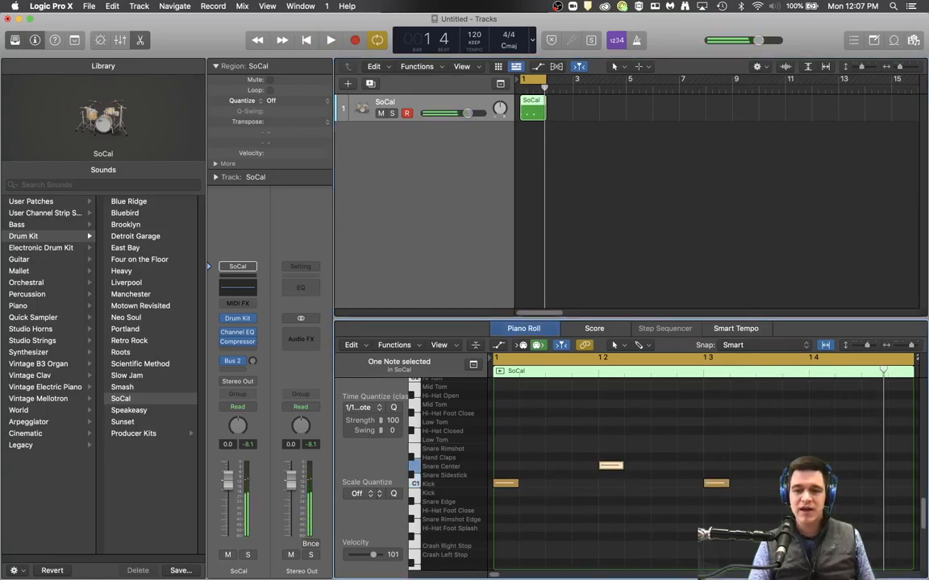
left_click(816, 465, "super")
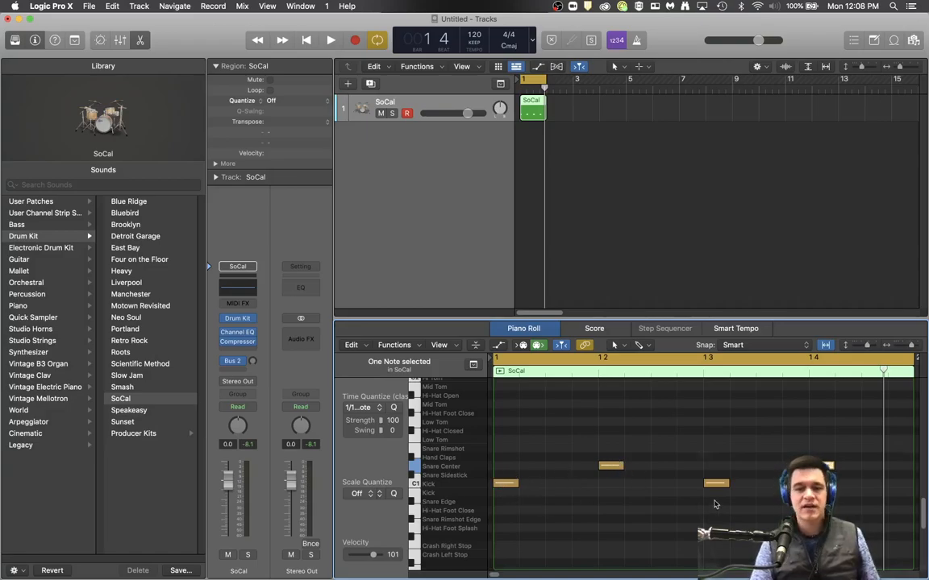
key("space")
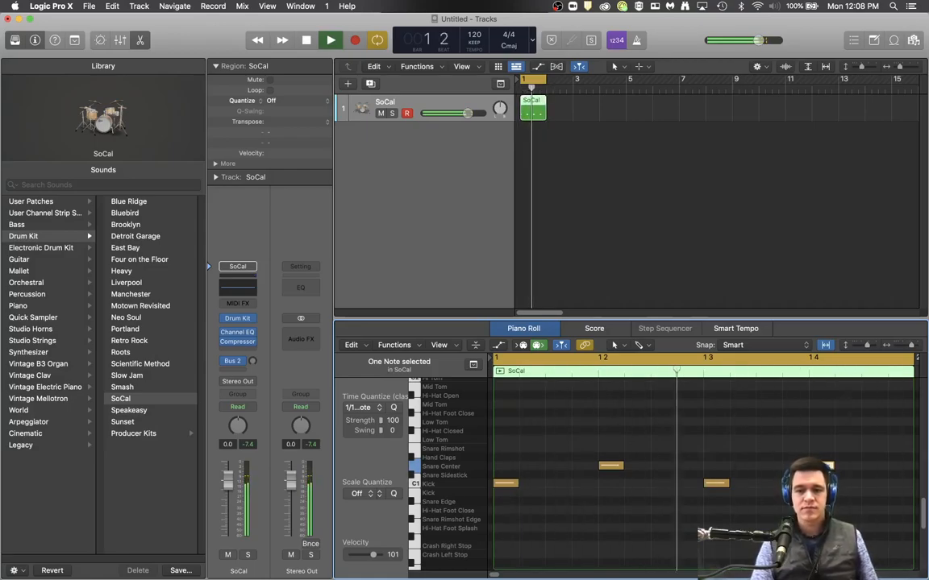
key("space")
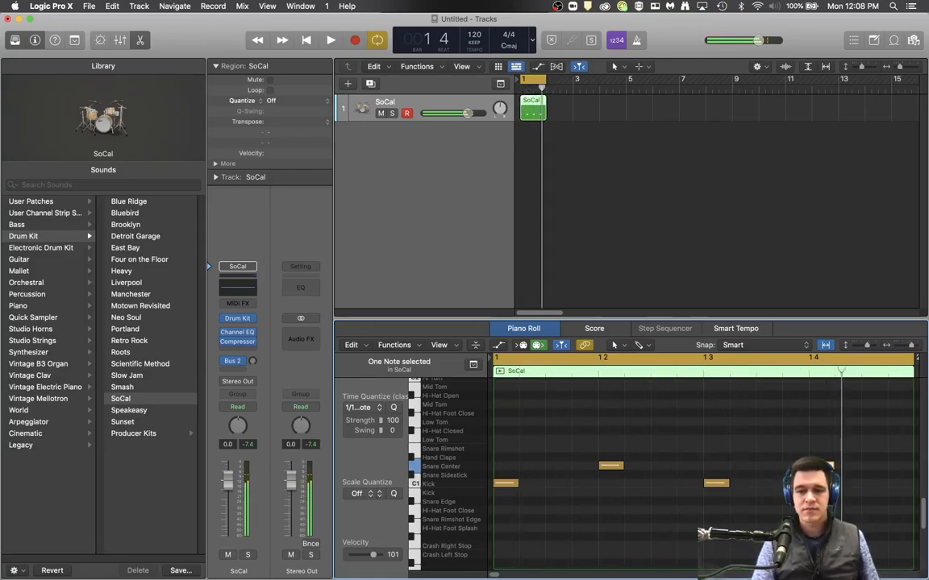
- Add eight Hi-Hat Closed notes, one on every eighth note of bar 1, and play back the loop
left_click(506, 432)
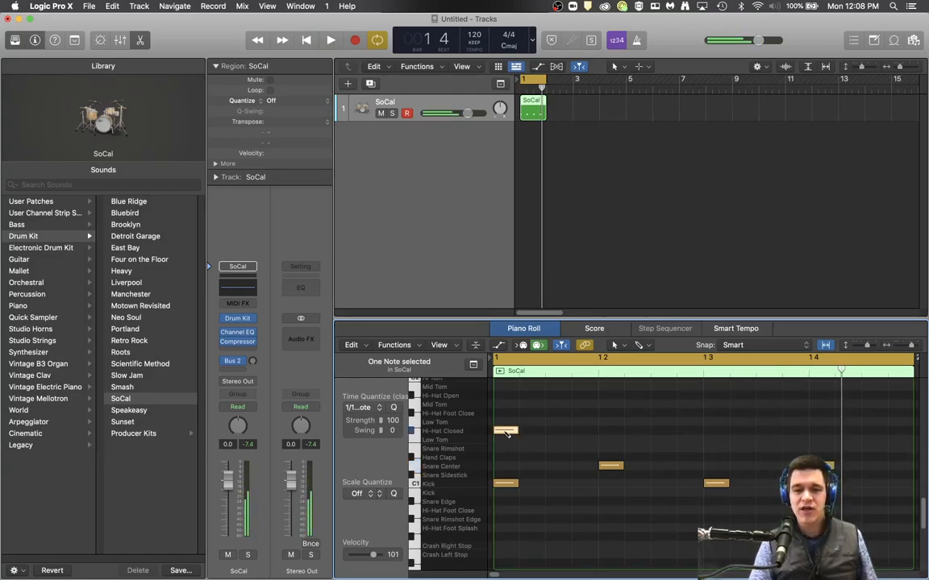
left_click(555, 431)
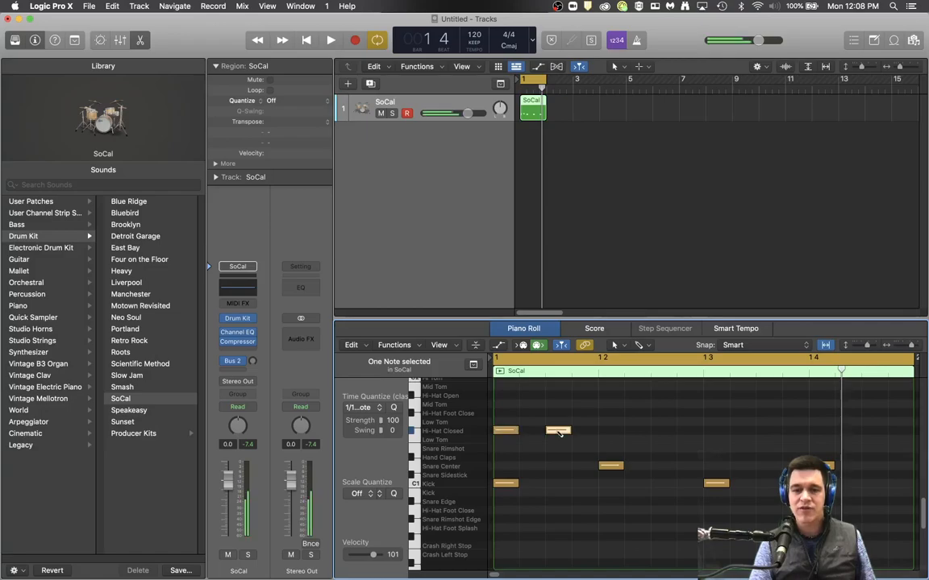
left_click(611, 432)
left_click(662, 432)
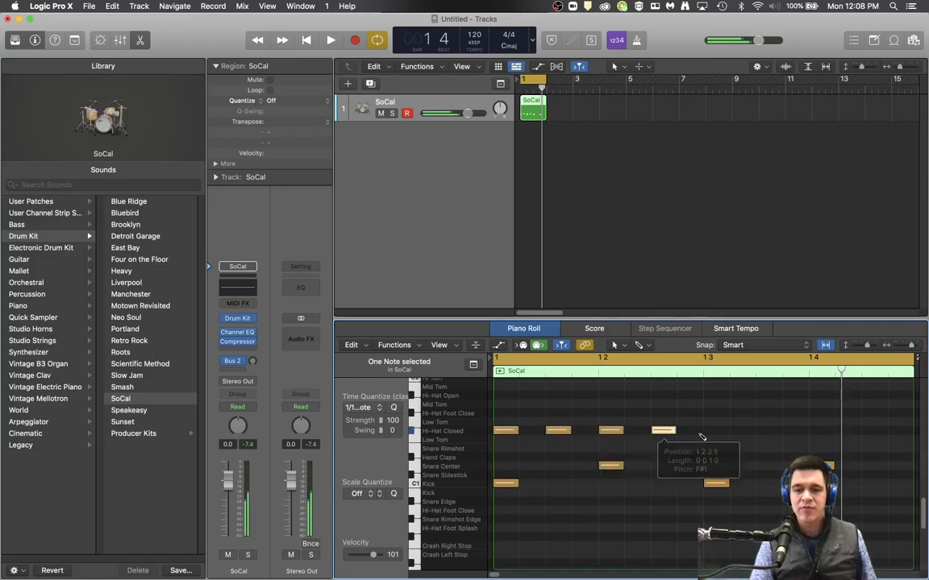
left_click(716, 431)
left_click(768, 431)
left_click(822, 432)
left_click(874, 431)
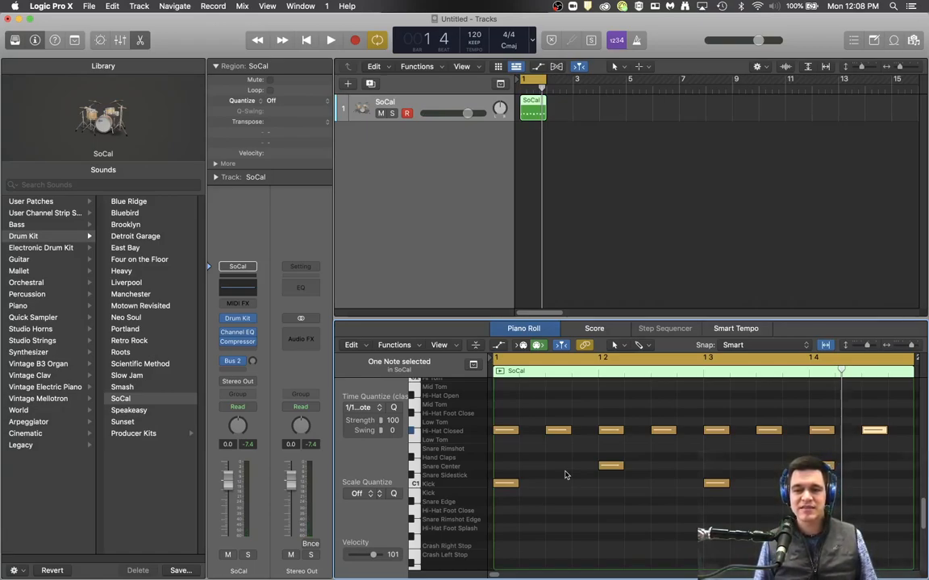
key("space")
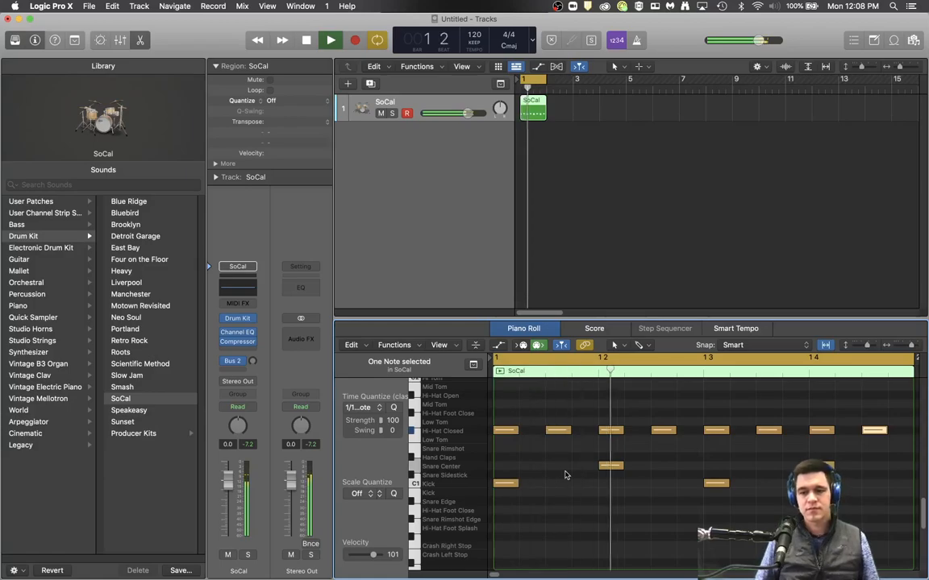
key("space")
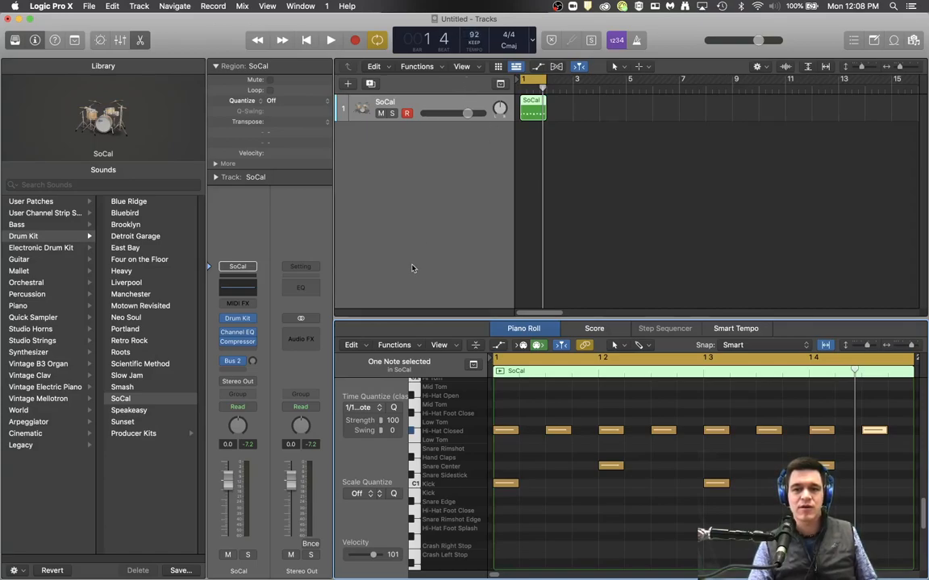
- Lower the project tempo to 82 BPM while auditioning the drum loop
key("space")
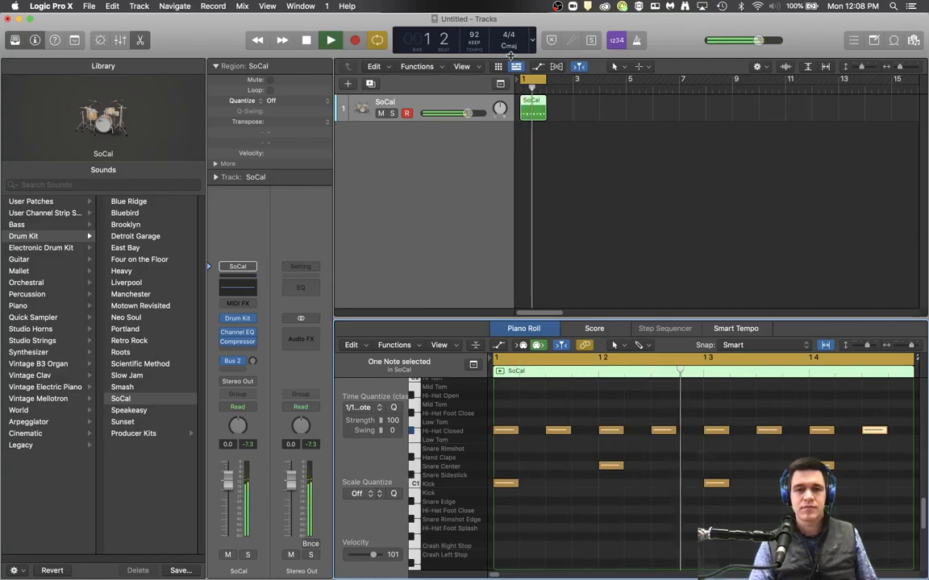
key("space")
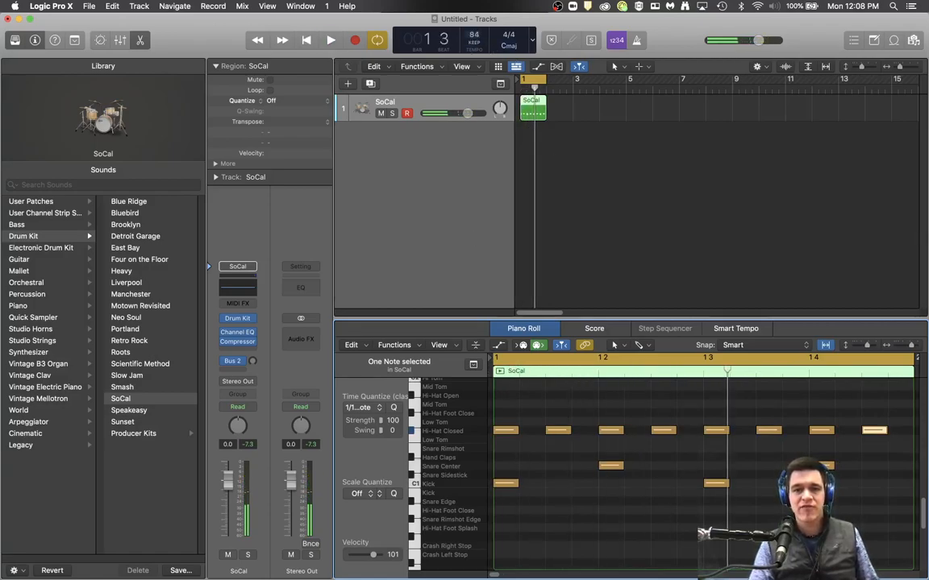
left_click_drag(474, 35, 474, 38)
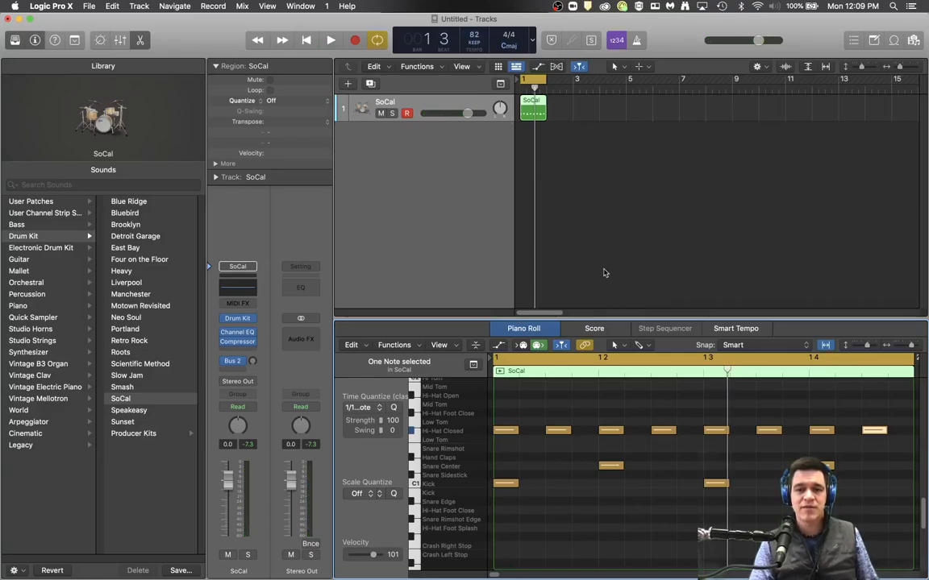
key("space")
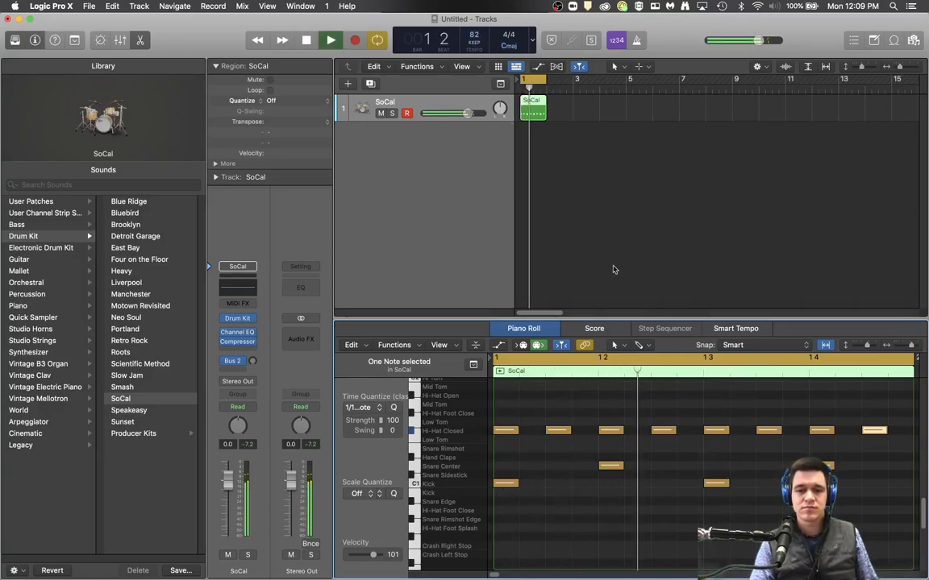
key("space")
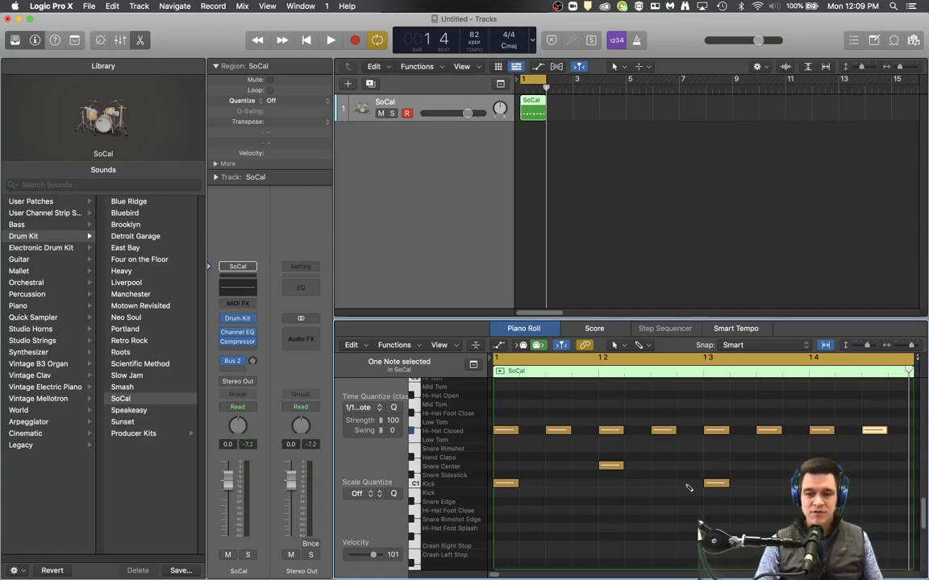
- Add Kick notes on the last sixteenth of beat 2 and the third sixteenth of beat 3, and play back the loop
left_click(685, 484)
left_click(777, 487)
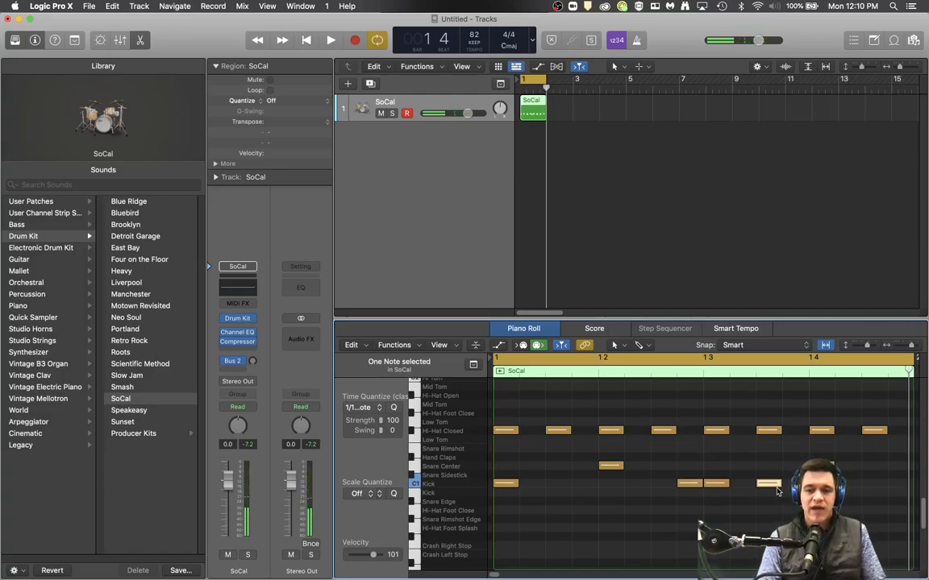
key("space")
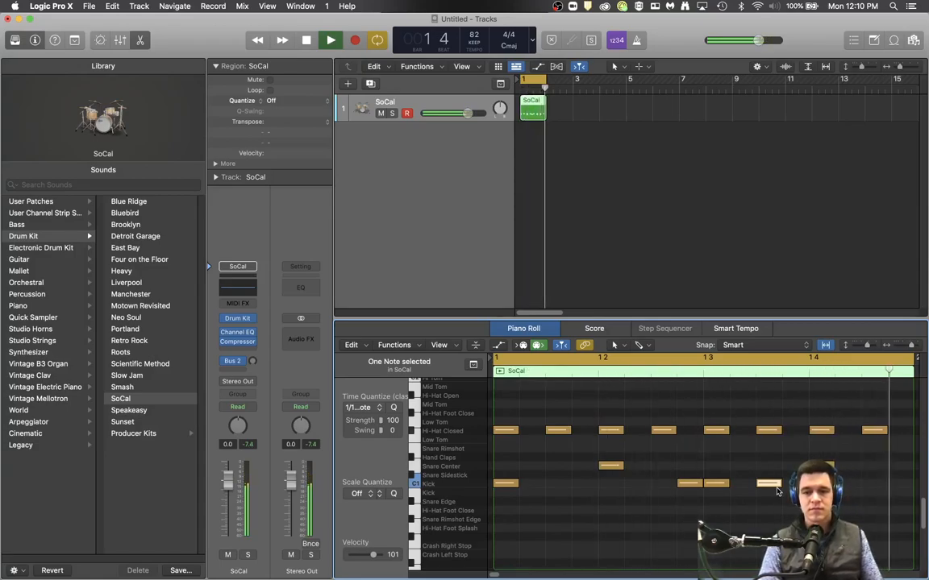
key("space")
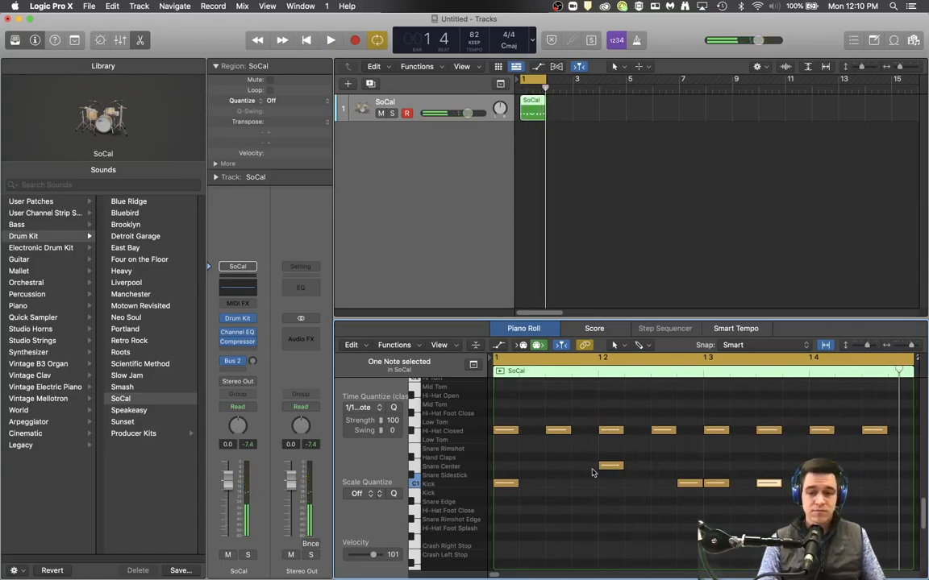
- Add Snare Center notes on the last sixteenth of beat 1 and on the third sixteenths of beats 2 and 4
left_click(588, 469, "super")
left_click(609, 468)
left_click(665, 467, "super")
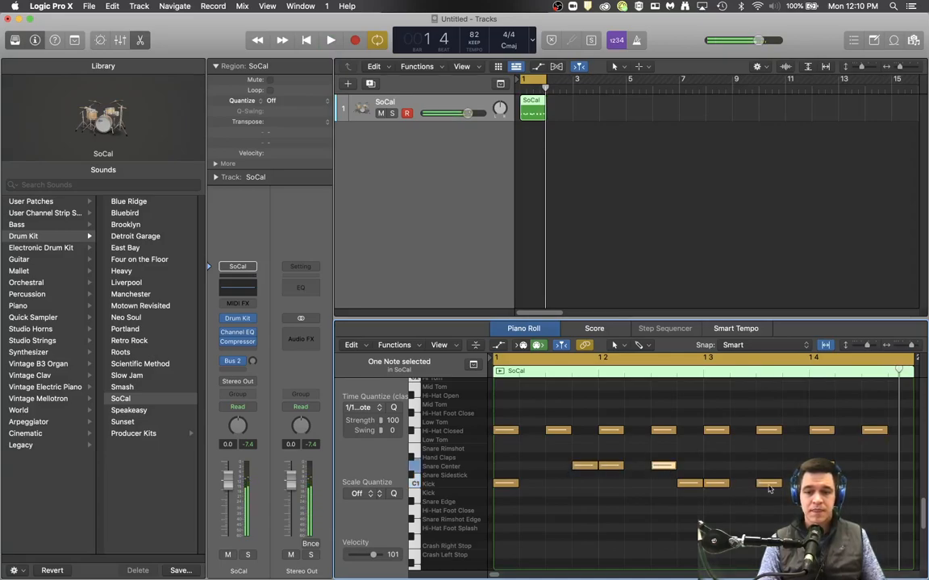
left_click(874, 466, "super")
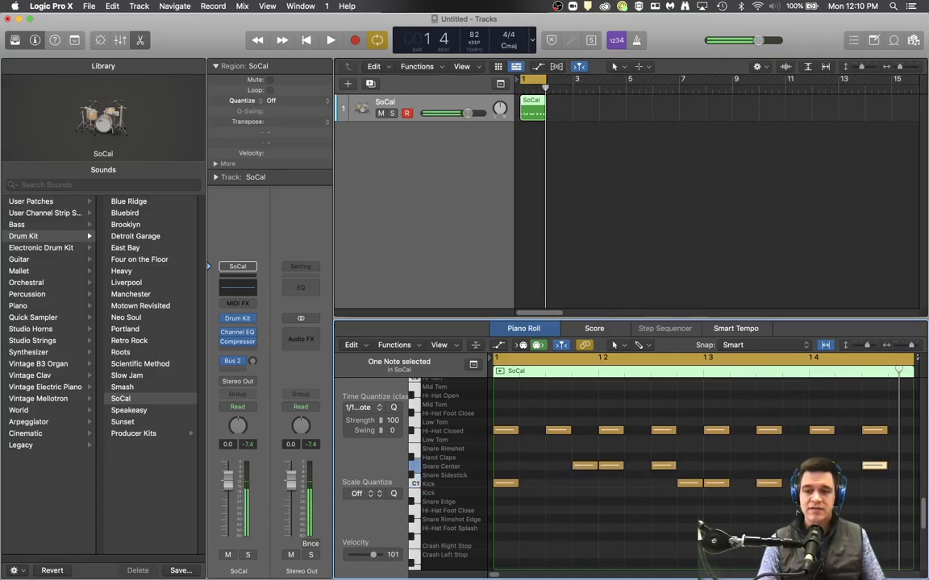
- Audition the loop and delete the Snare Center note on beat 2
key("space")
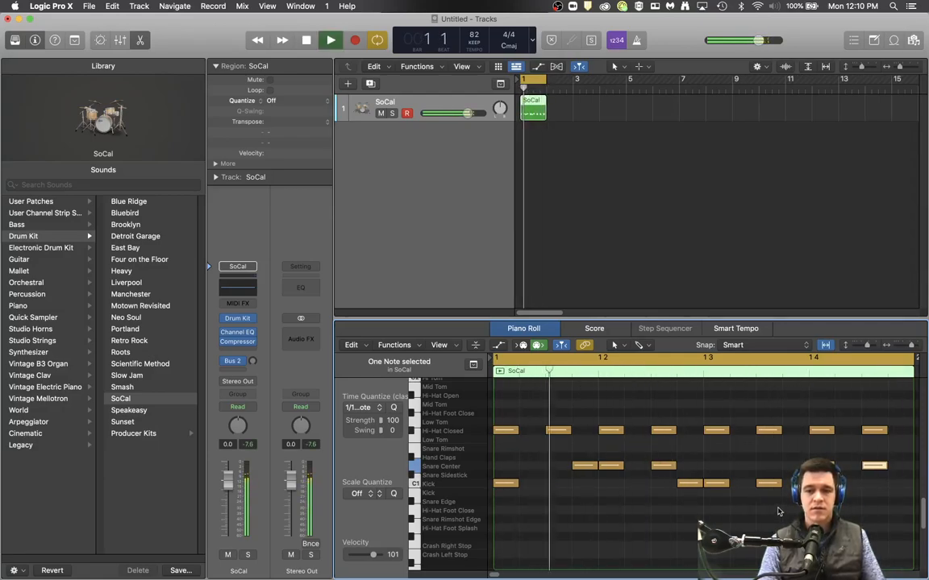
key("space")
left_click(610, 466)
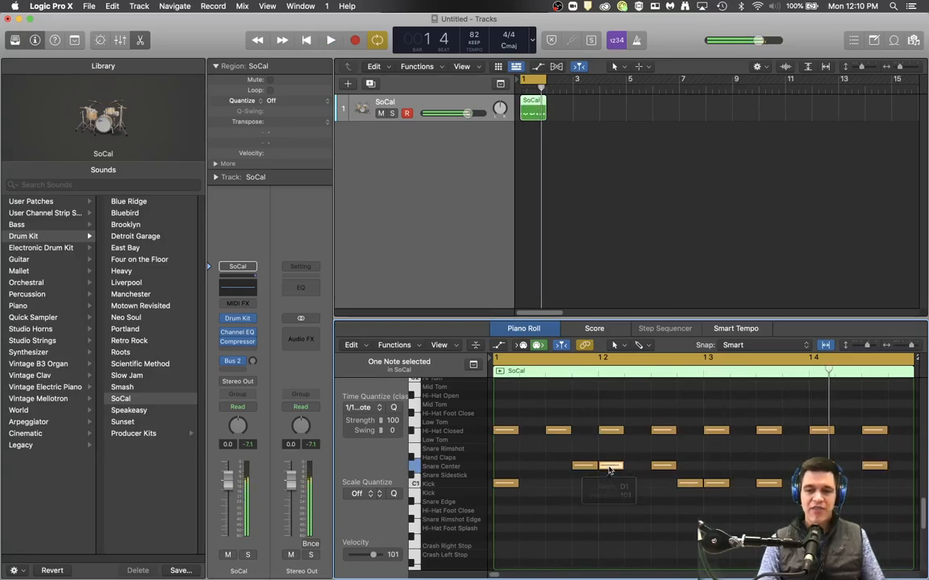
key("Delete")
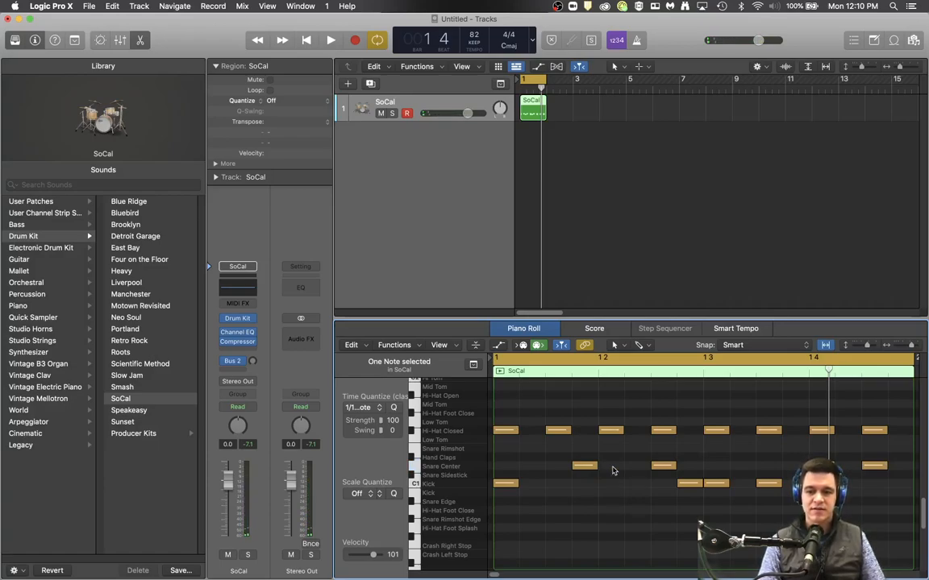
- Try the first Snare Center note one sixteenth earlier, audition it, and return it to the last sixteenth of beat 1 for another playback
left_click_drag(589, 472, 559, 472)
key("space")
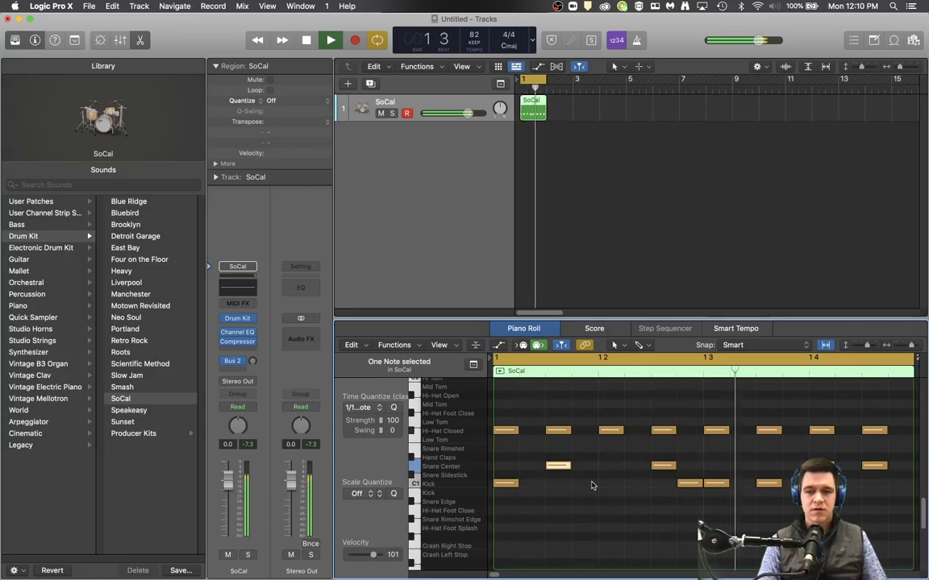
key("space")
left_click_drag(563, 471, 589, 473)
key("space")
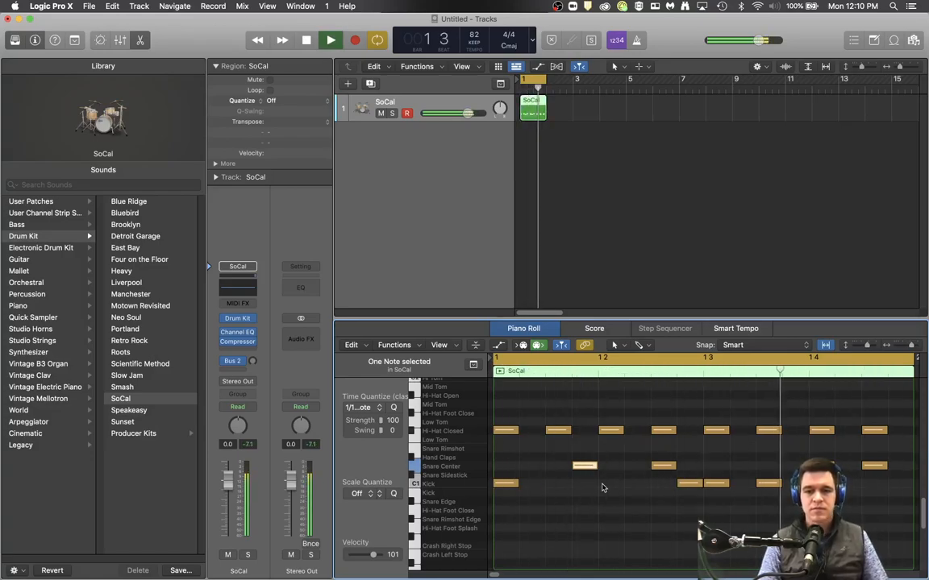
- Add Hi-Hat Closed notes on beat 1's last and beat 2's second sixteenth, and move beat 2's third-sixteenth hi-hat to its last sixteenth
key("space")
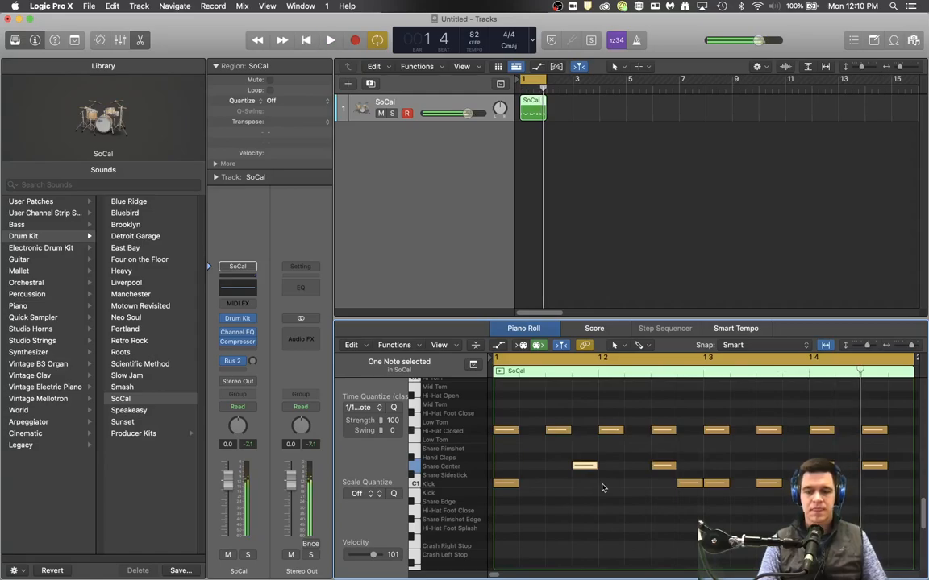
left_click(582, 432)
left_click(637, 431)
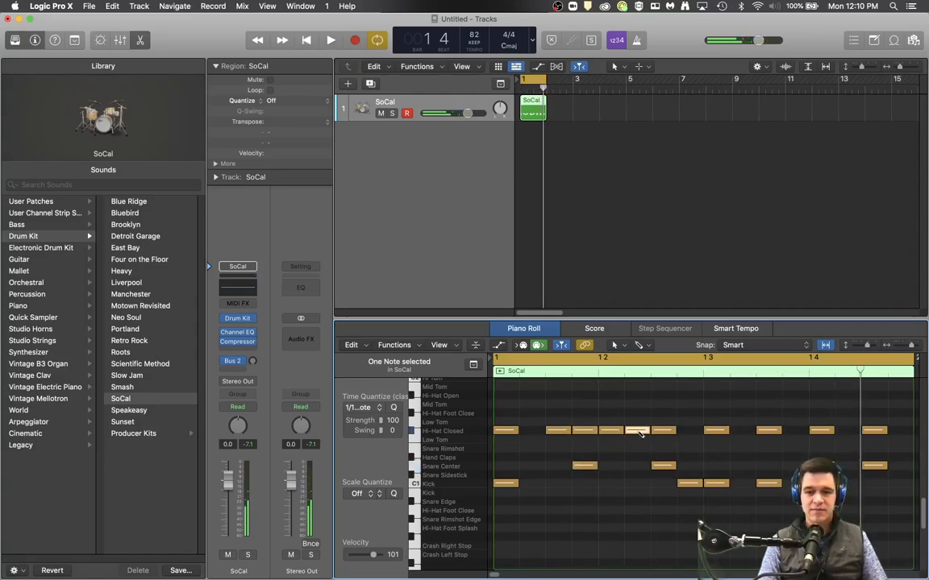
left_click_drag(663, 433, 692, 433)
- Add Hi-Hat Closed notes on the last sixteenth of beat 3 and the second sixteenth of beat 4, and audition the loop
left_click(794, 432)
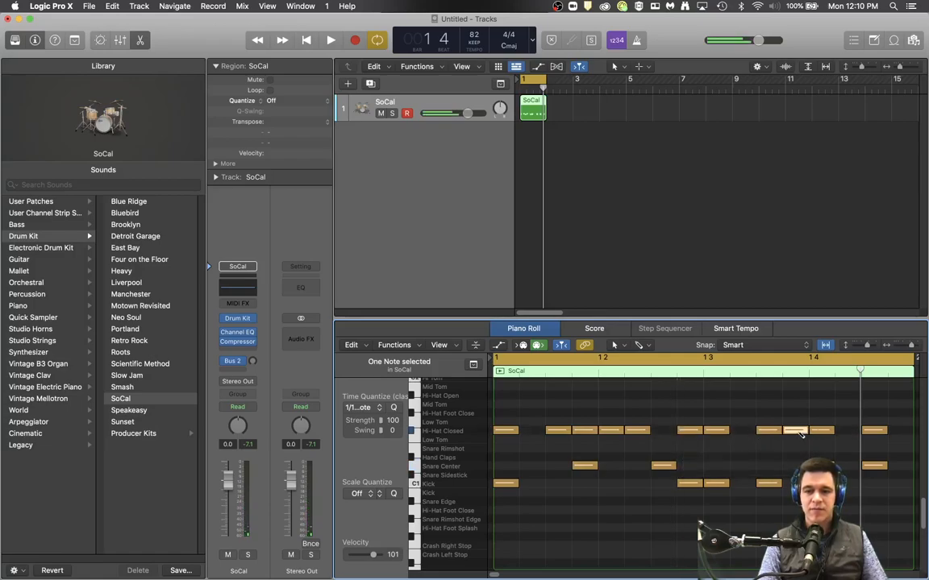
left_click(843, 431)
key("space")
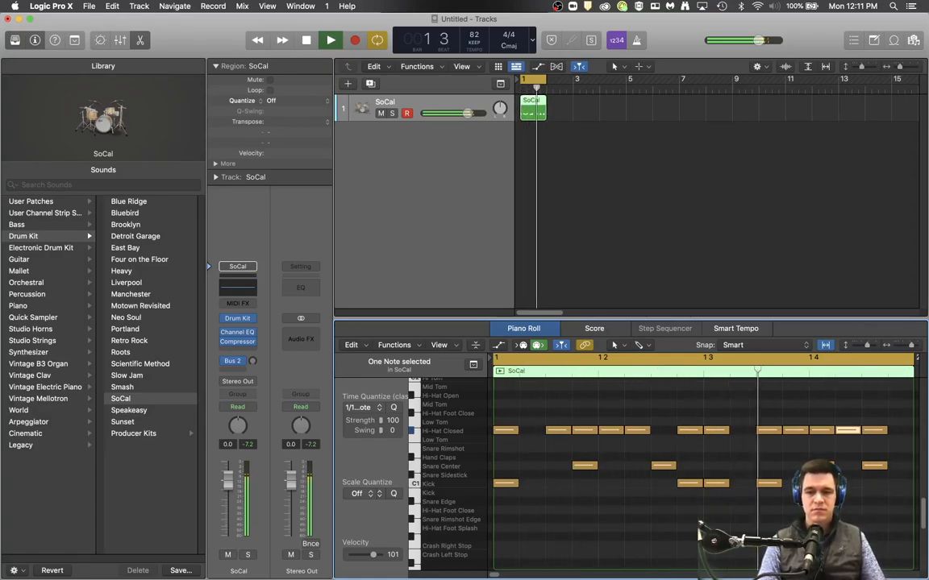
key("space")
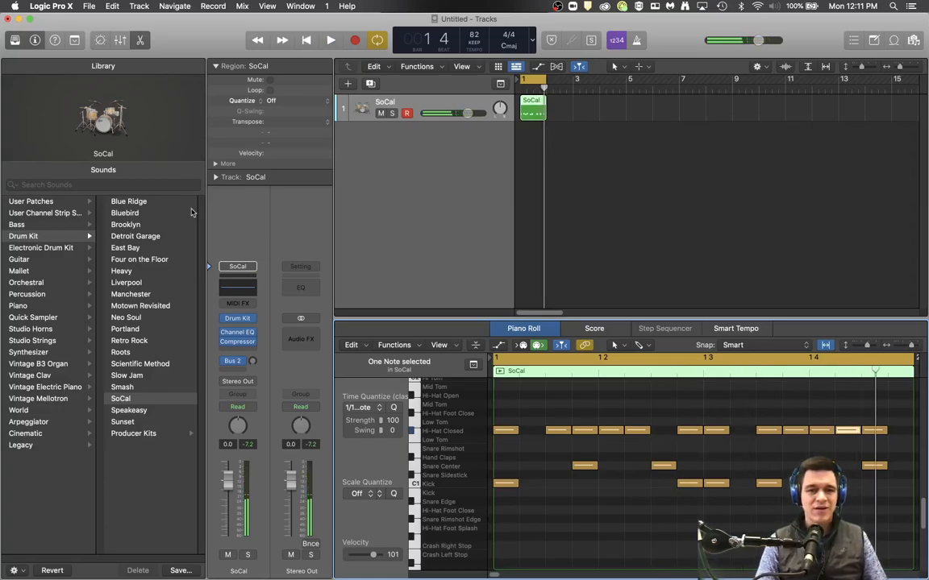
- Replace the track's drum kit with the Atlanta patch from Electronic Drum Kit and audition the loop
left_click(83, 252)
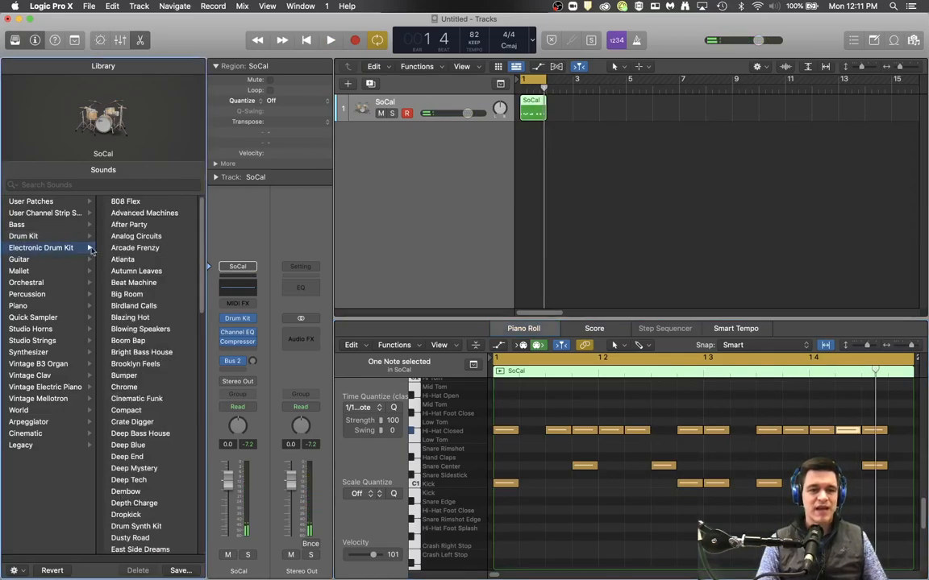
left_click(146, 261)
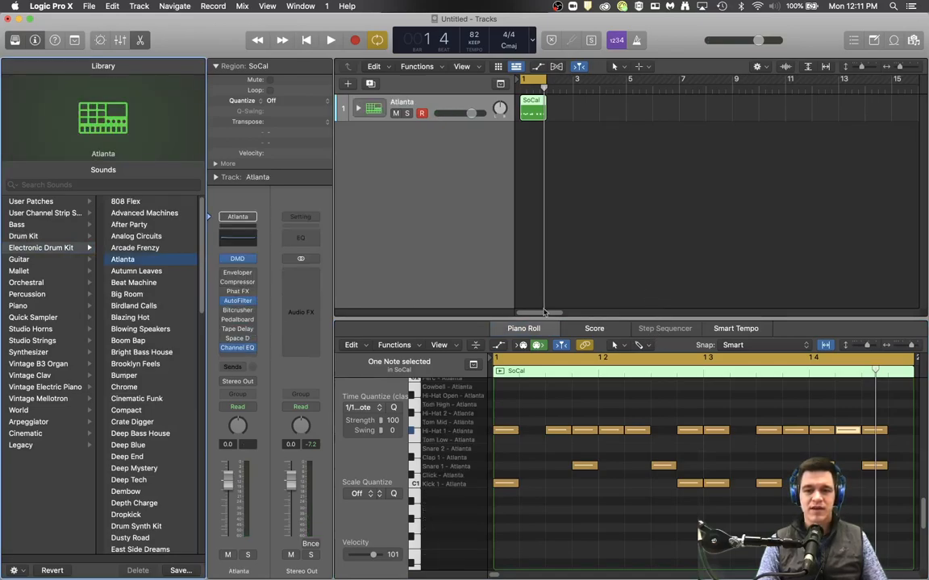
key("space")
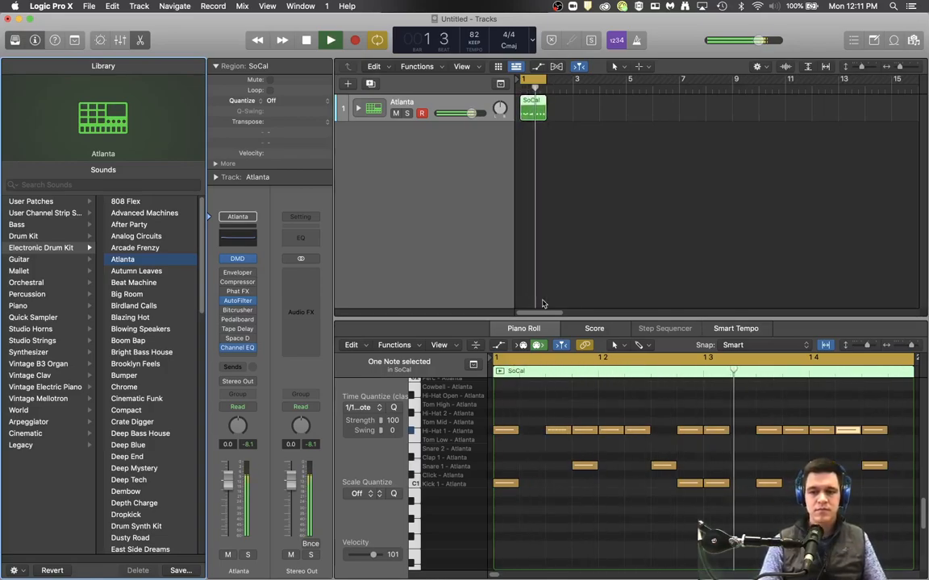
key("space")
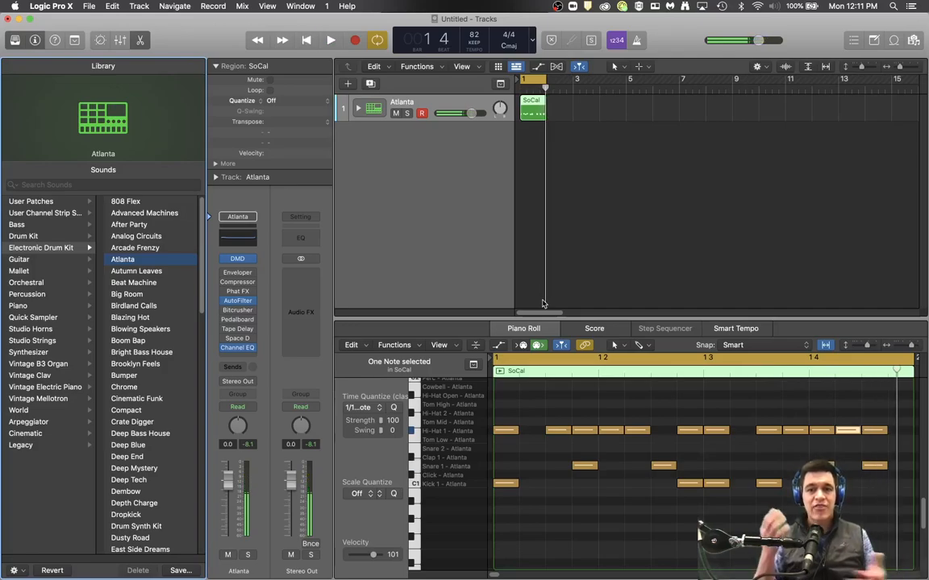